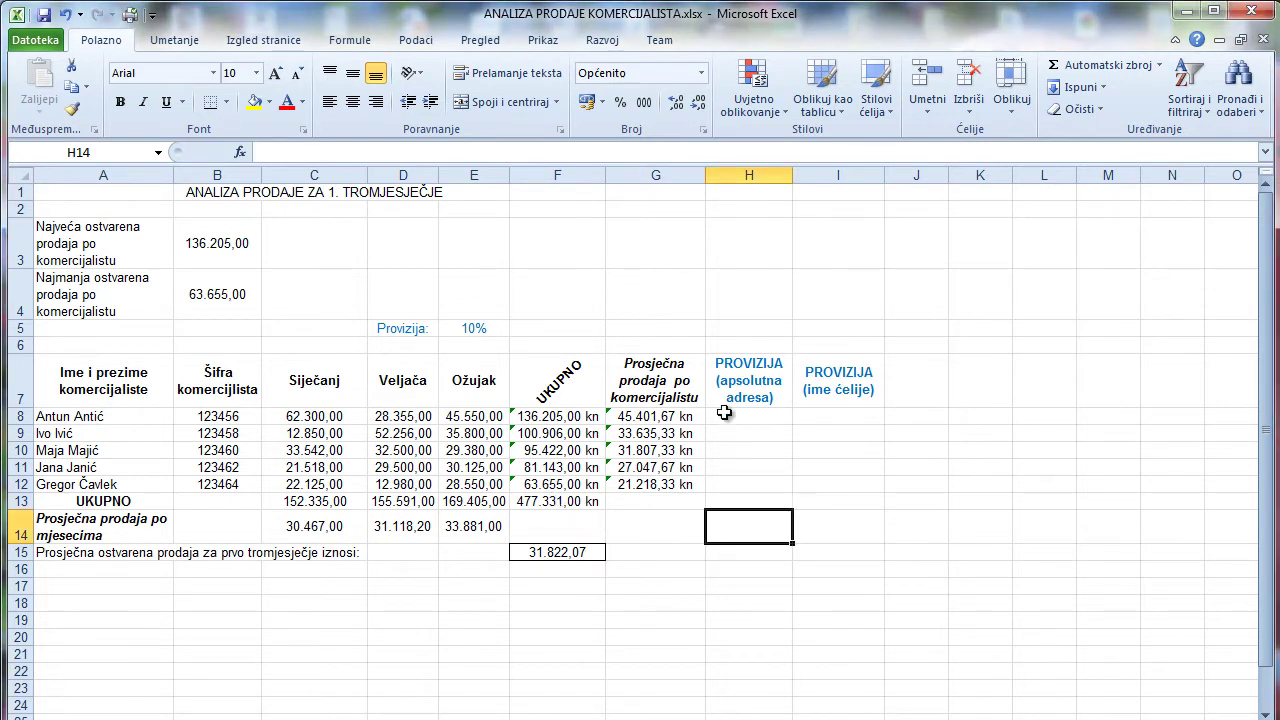
- Enter =F8*$E$5 in H8 and fill it down through H12
{"action": "left_click", "coordinate": [724, 413]}
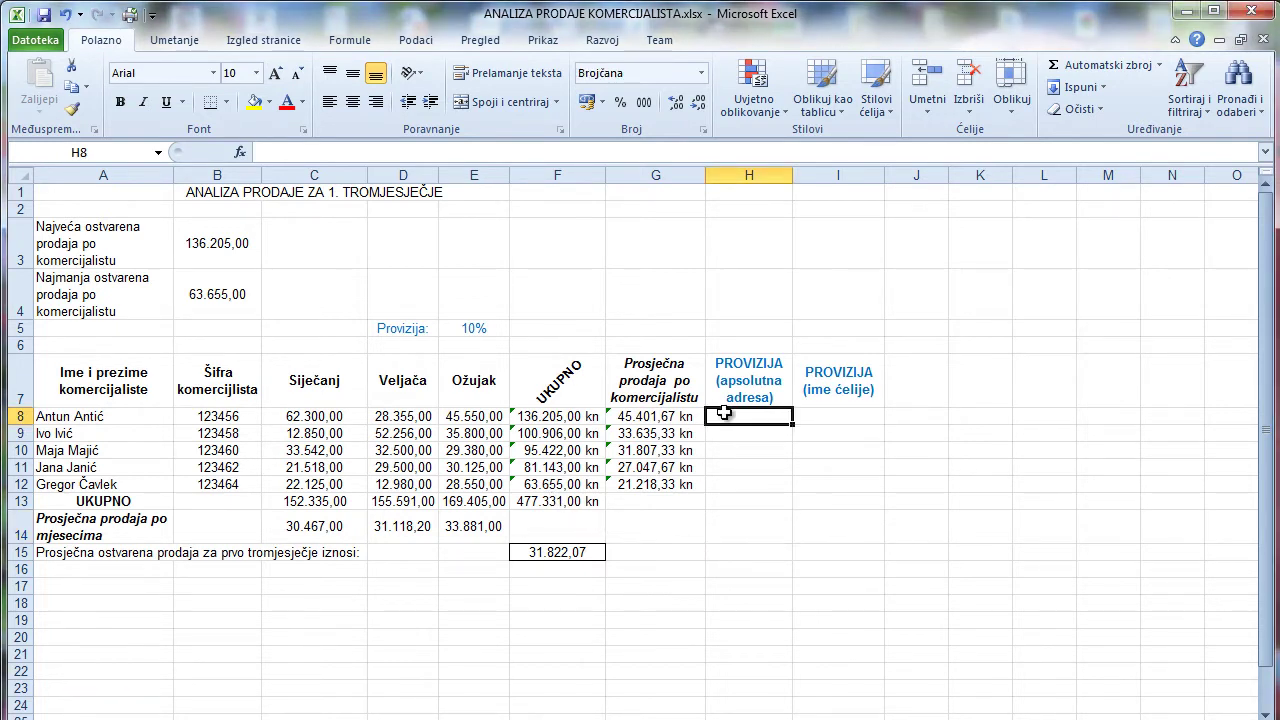
{"action": "type", "text": "="}
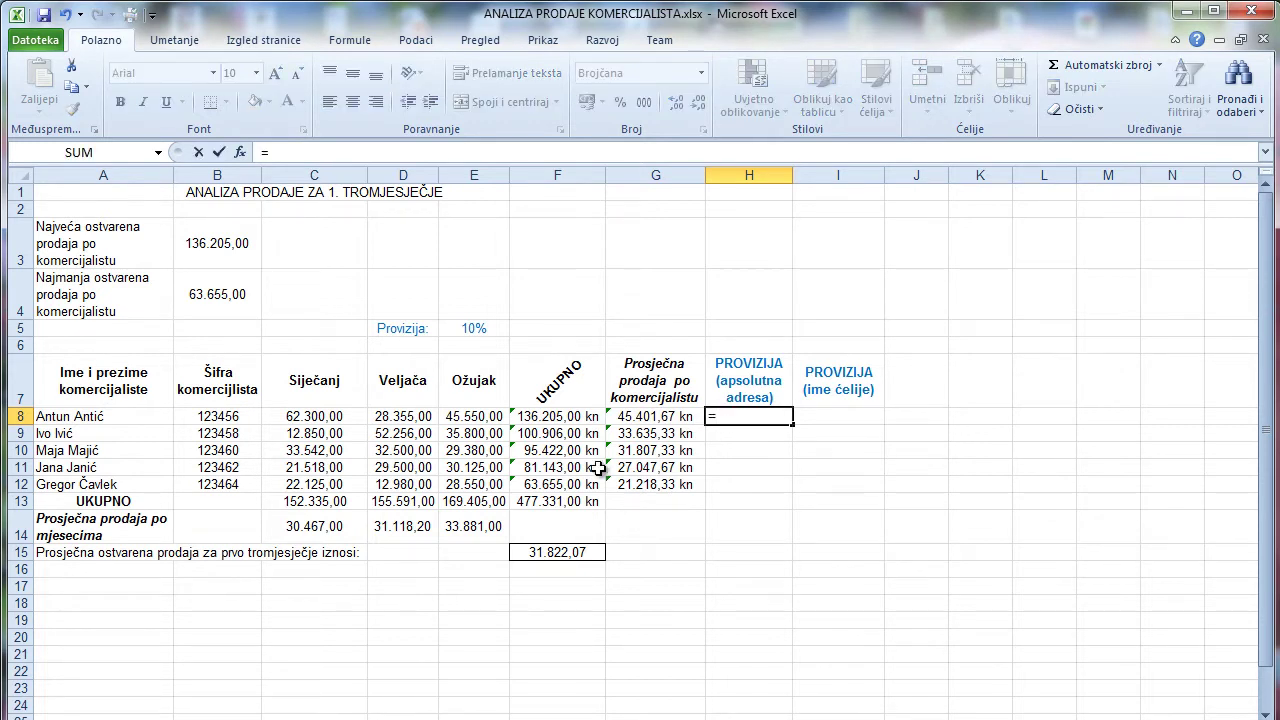
{"action": "left_click", "coordinate": [562, 418]}
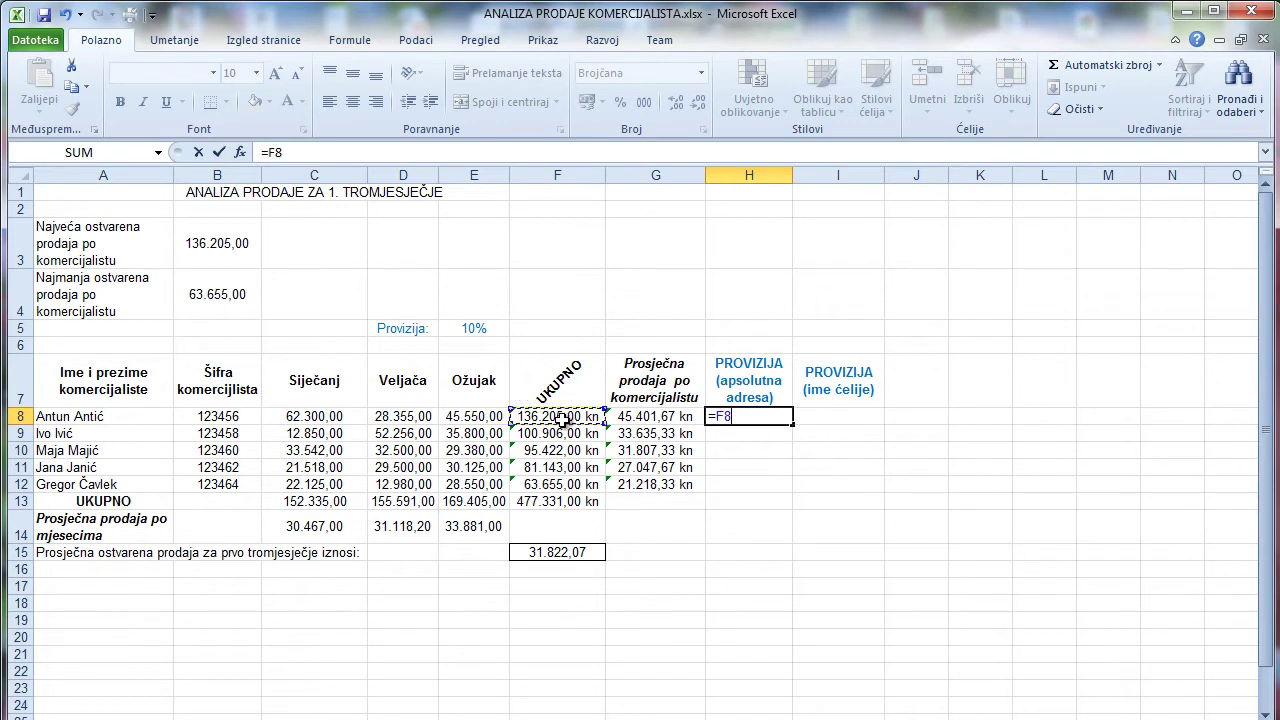
{"action": "type", "text": "*"}
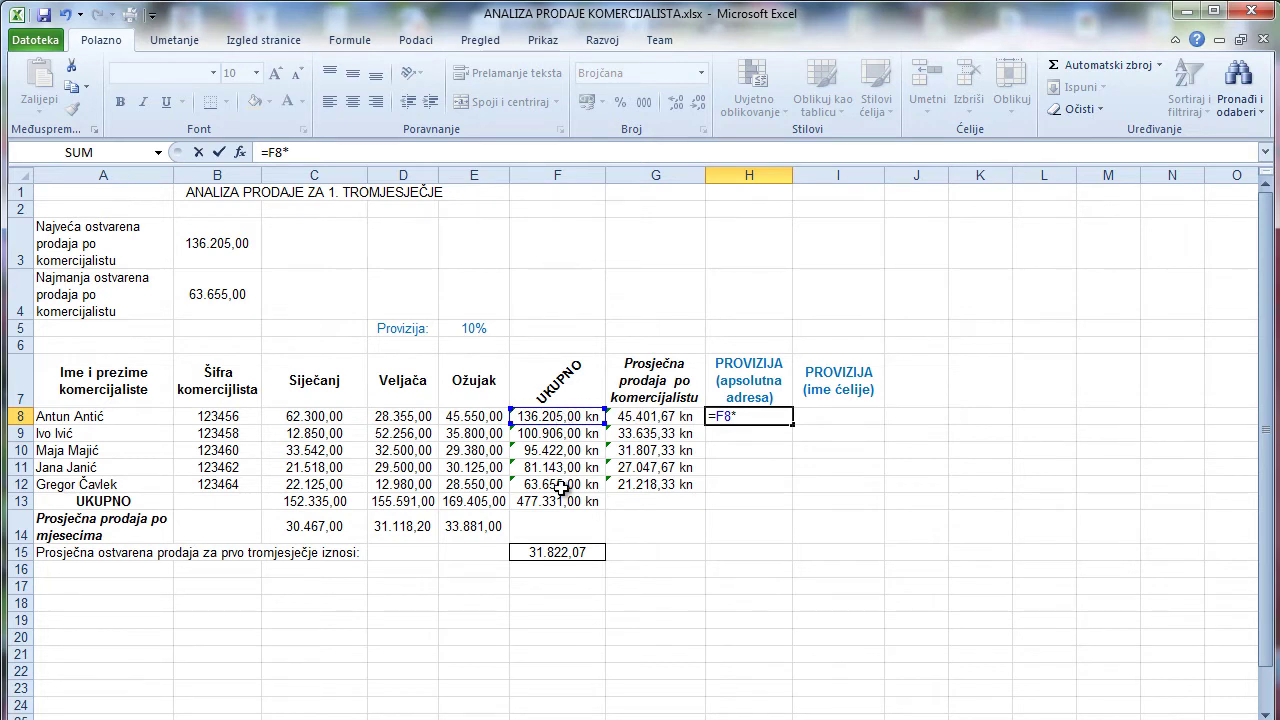
{"action": "type", "text": "$"}
{"action": "type", "text": "E"}
{"action": "type", "text": "$5"}
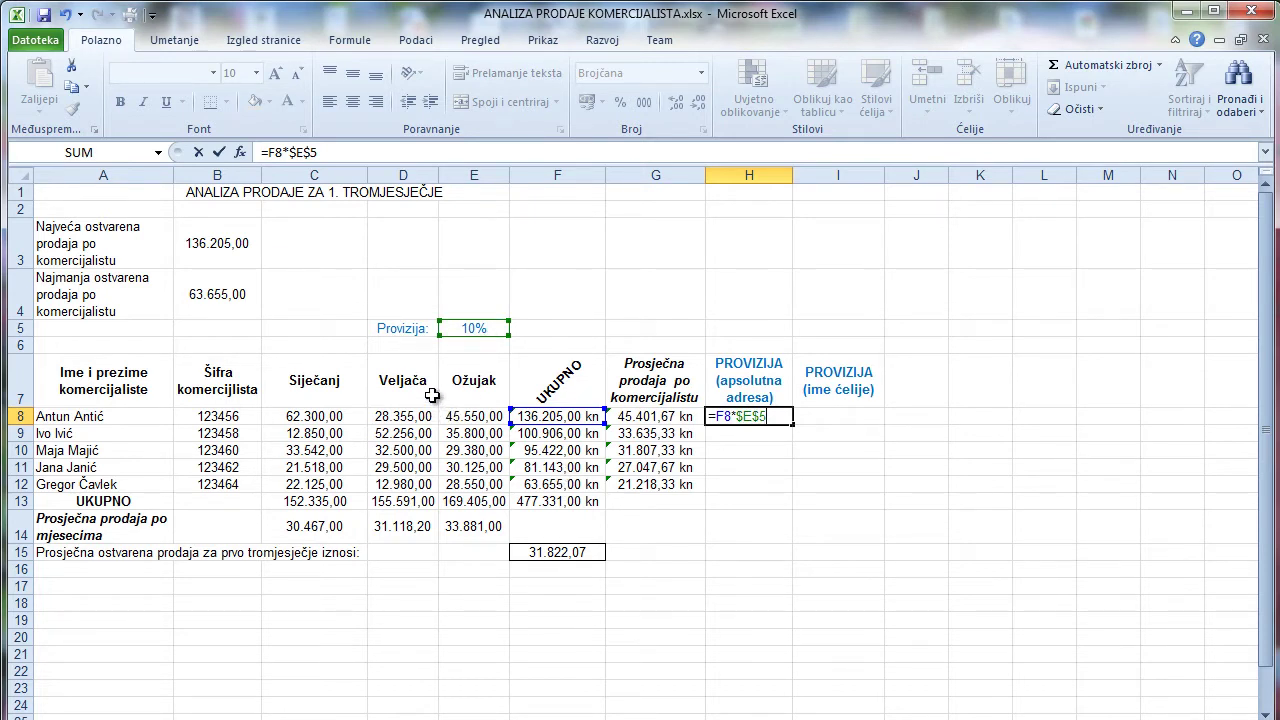
{"action": "left_click", "coordinate": [217, 152]}
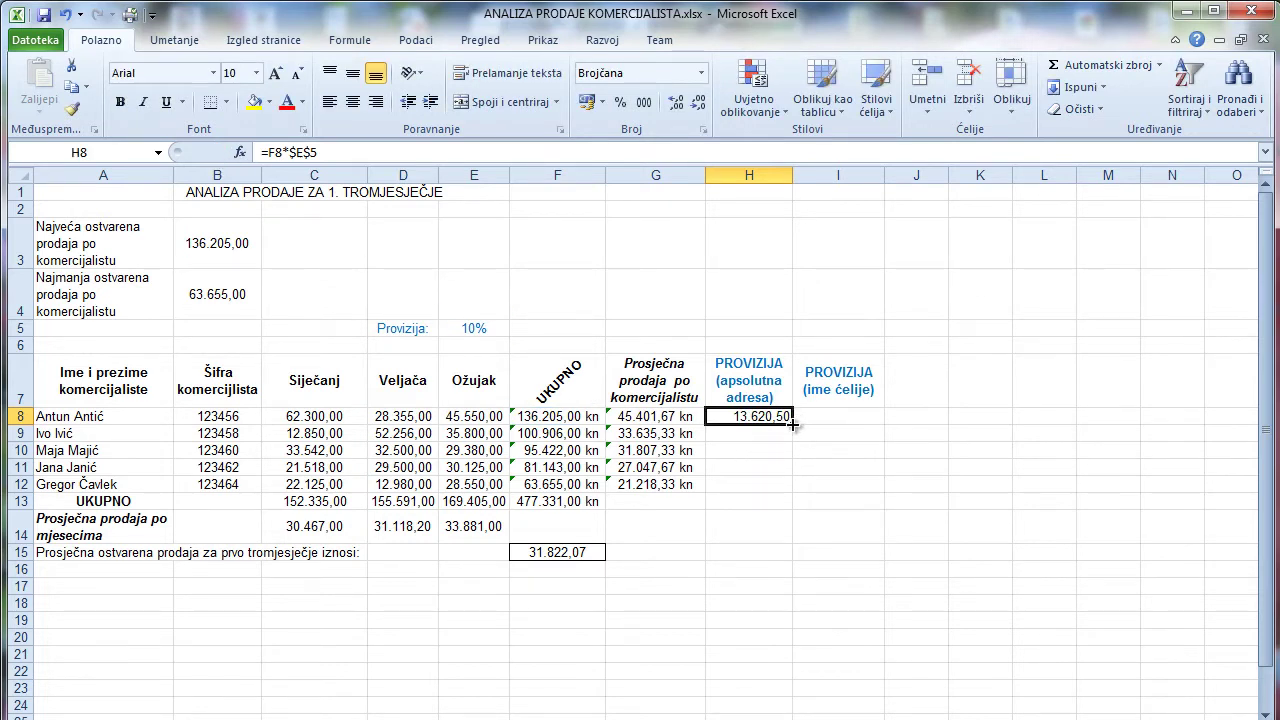
{"action": "left_click_drag", "start_coordinate": [792, 424], "coordinate": [789, 487]}
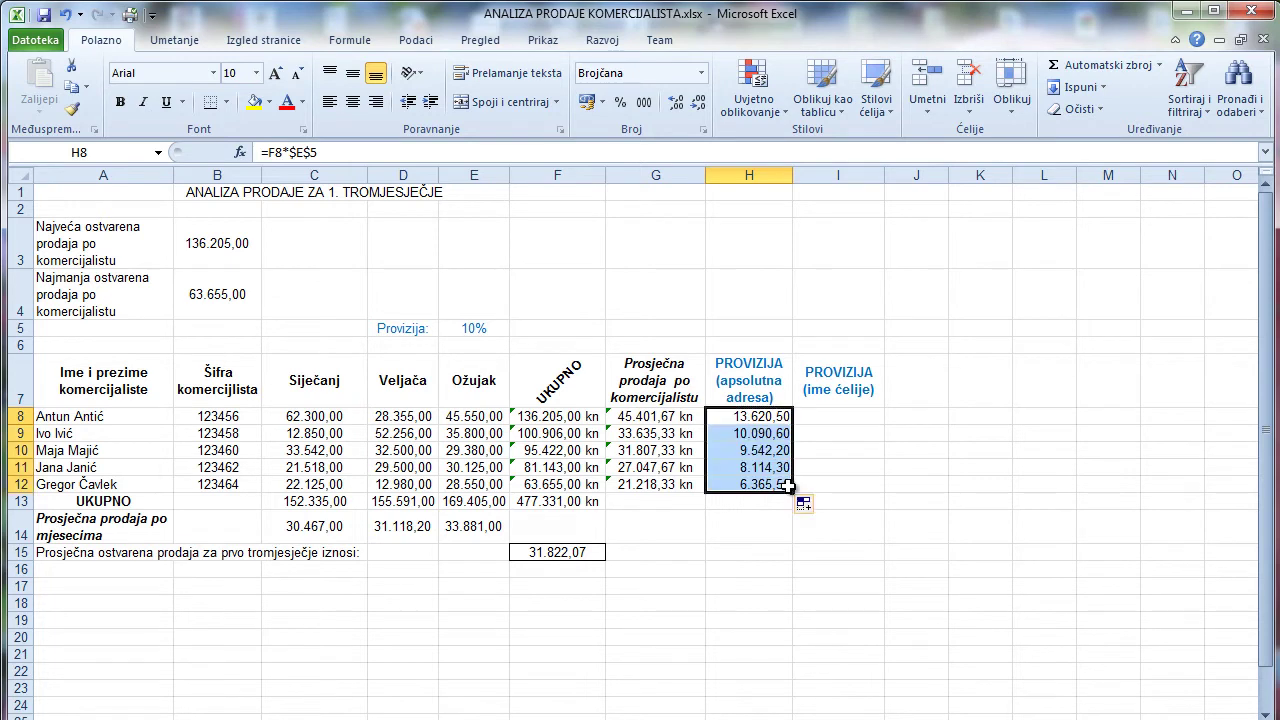
- Define the name 'provizija' for the 10% rate cell E5 using the Name Box
{"action": "left_click", "coordinate": [853, 417]}
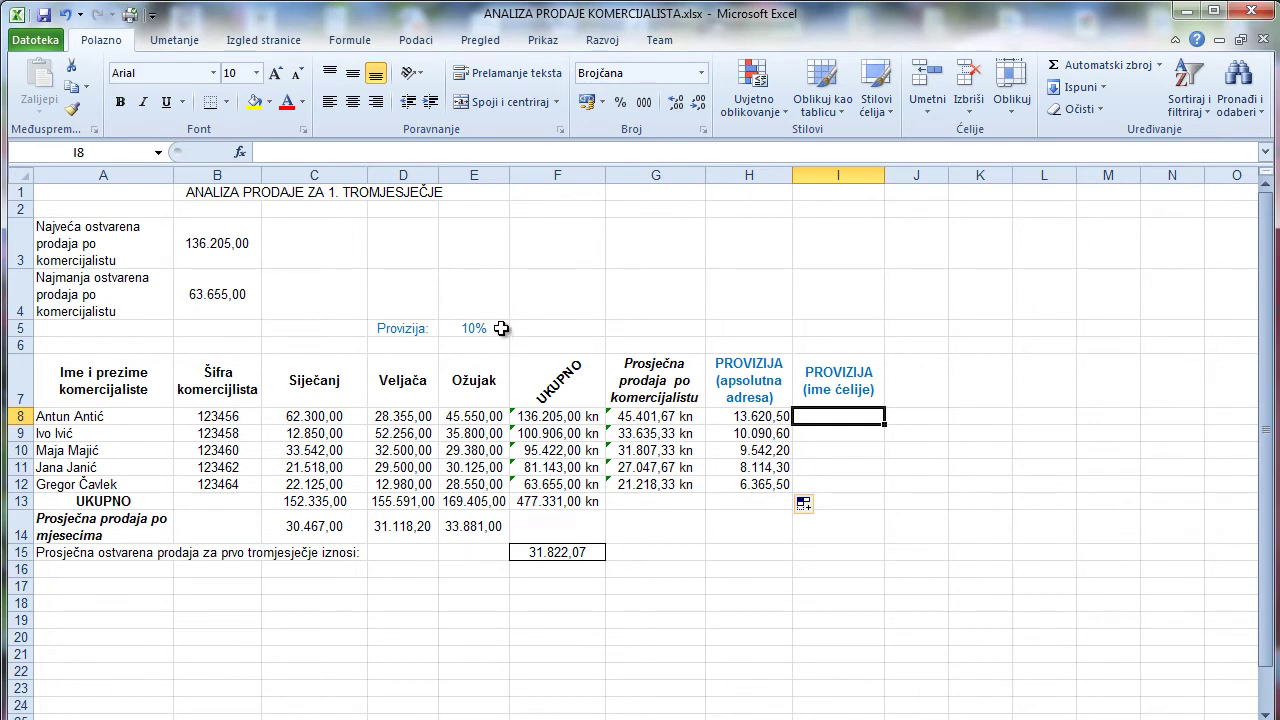
{"action": "left_click", "coordinate": [484, 328]}
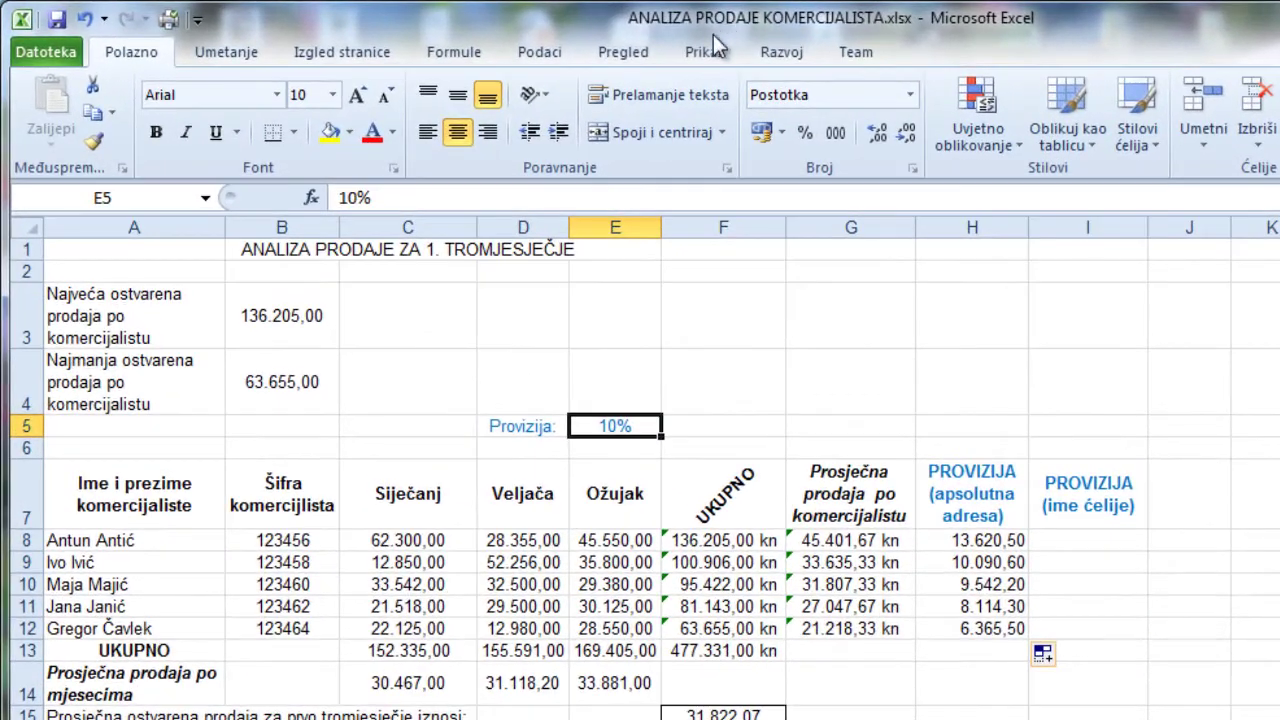
{"action": "left_click", "coordinate": [480, 55]}
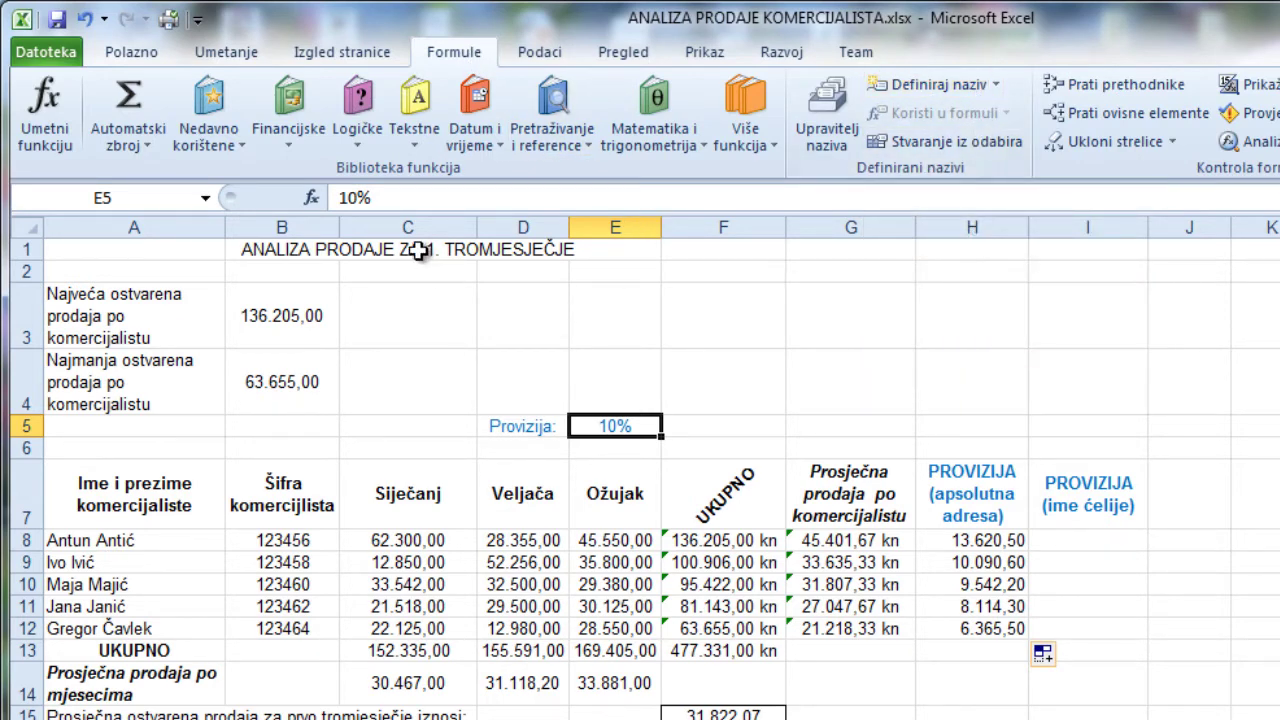
{"action": "left_click", "coordinate": [80, 192]}
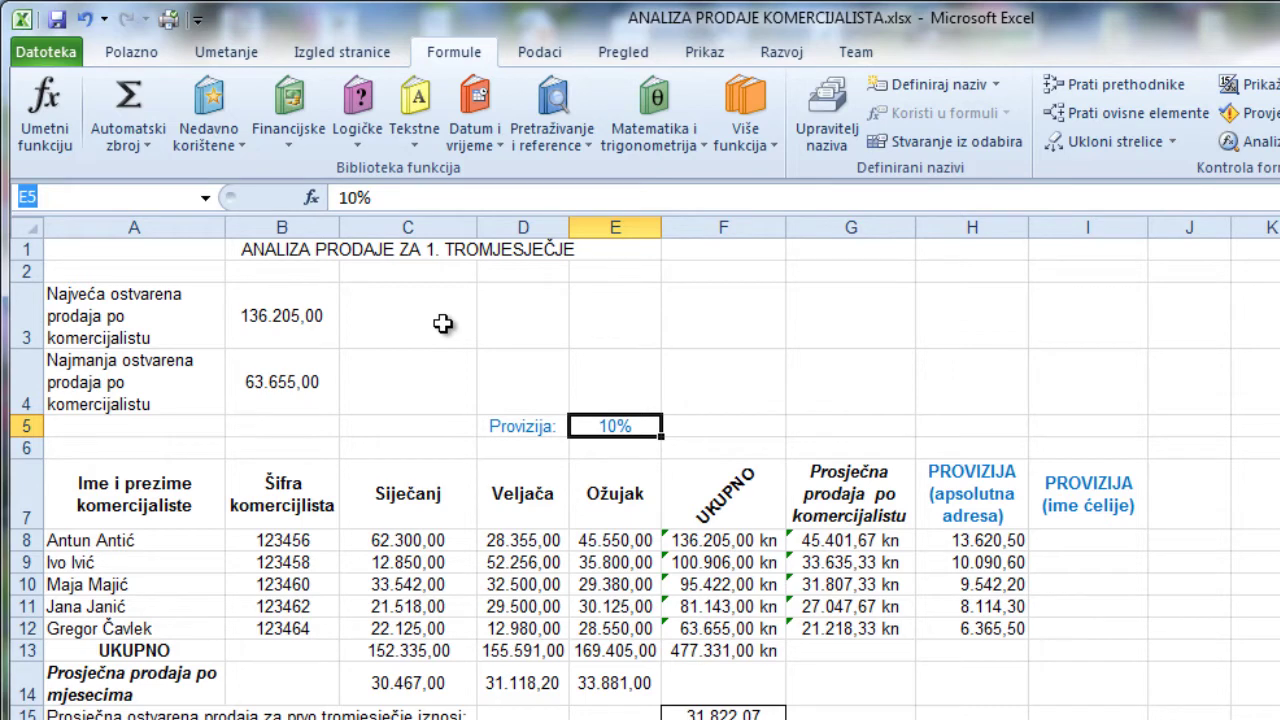
{"action": "type", "text": "proviz"}
{"action": "type", "text": "ija"}
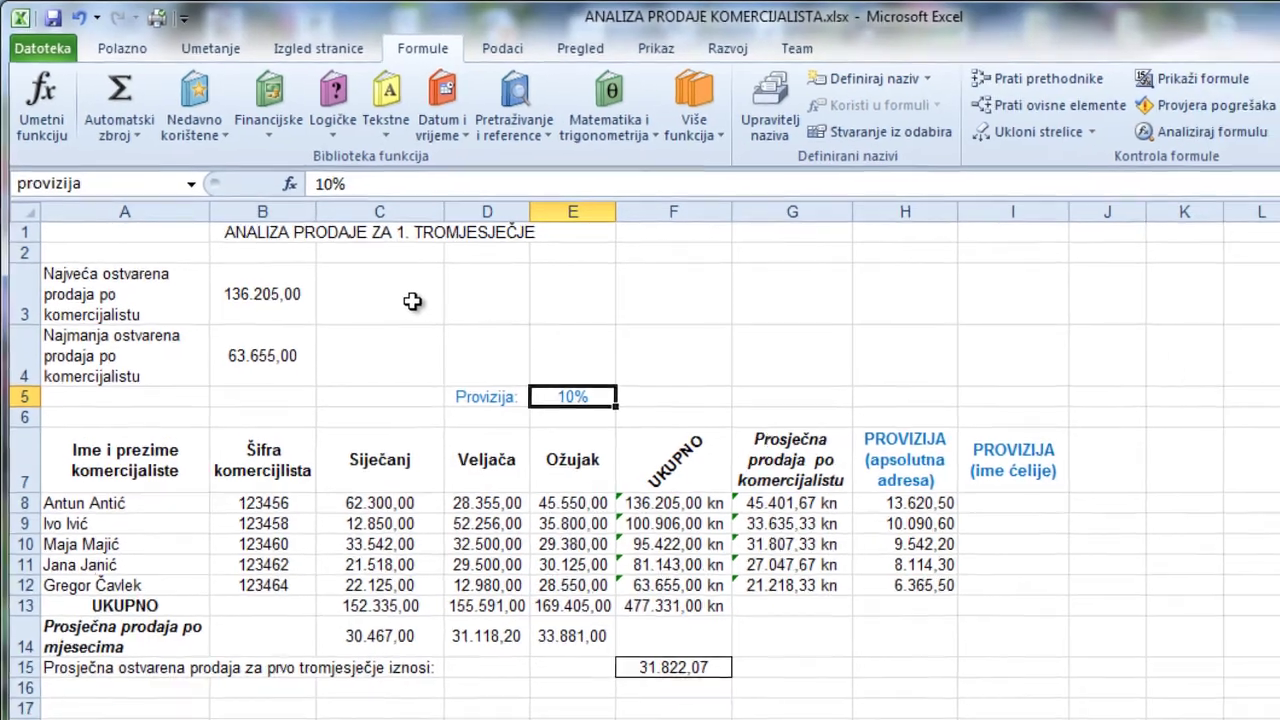
{"action": "key", "text": "Return"}
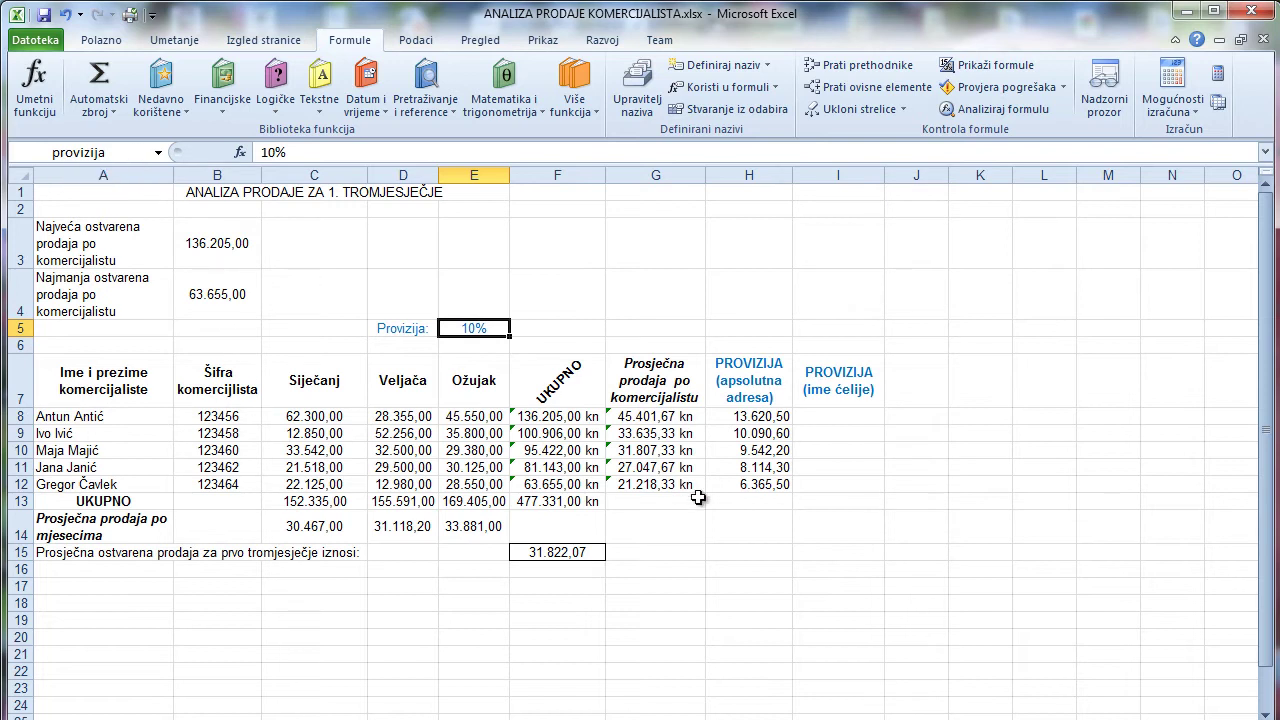
- Enter =F8*provizija in I8, fill it down through I12, then select I14
{"action": "left_click", "coordinate": [828, 421]}
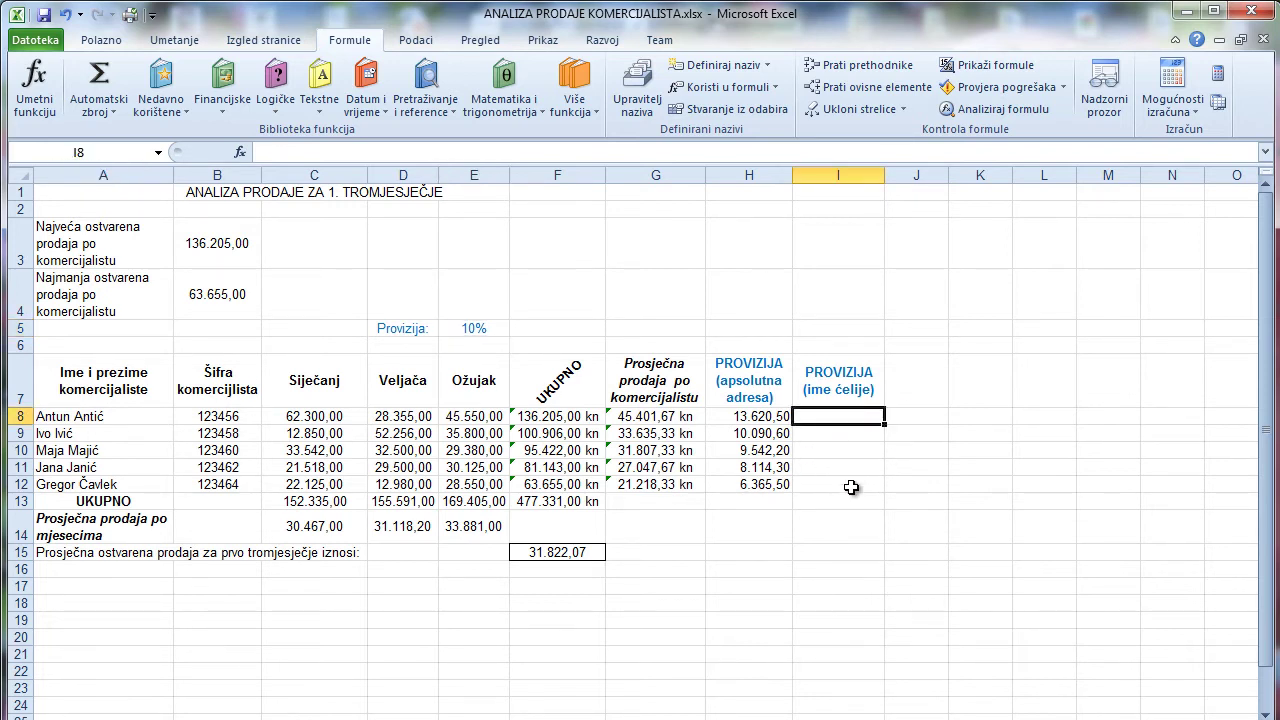
{"action": "type", "text": "="}
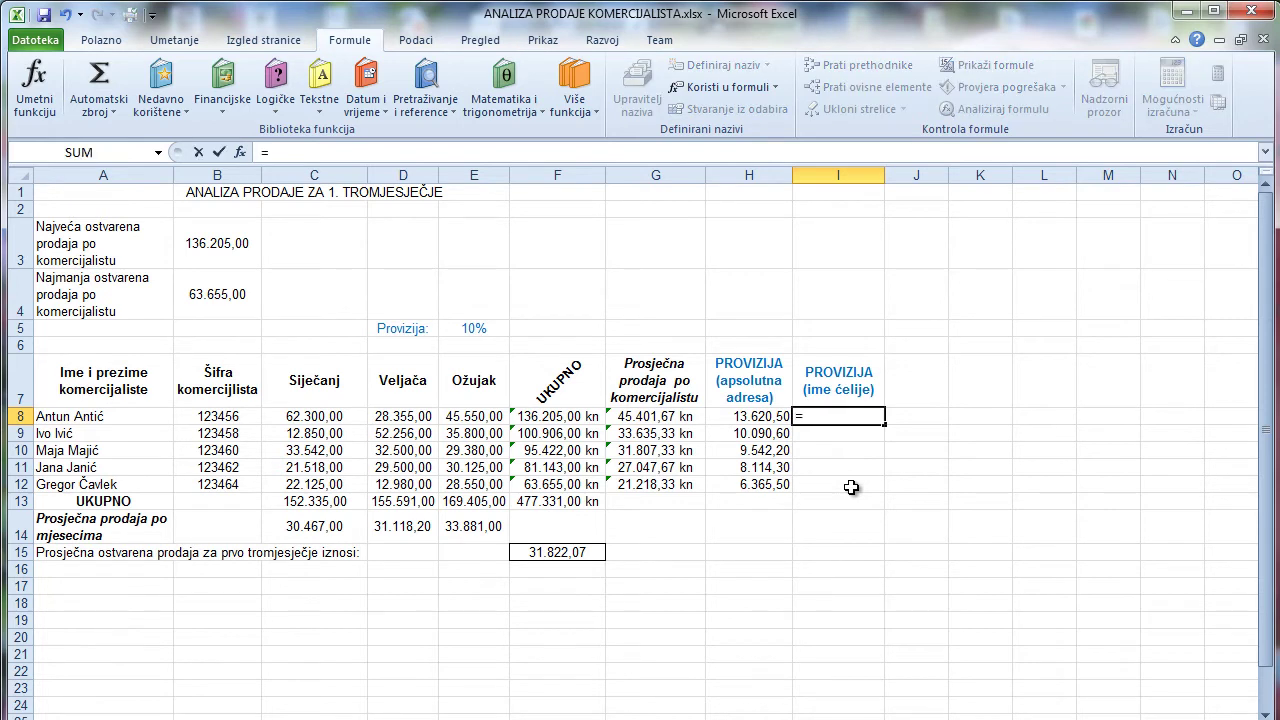
{"action": "left_click", "coordinate": [565, 419]}
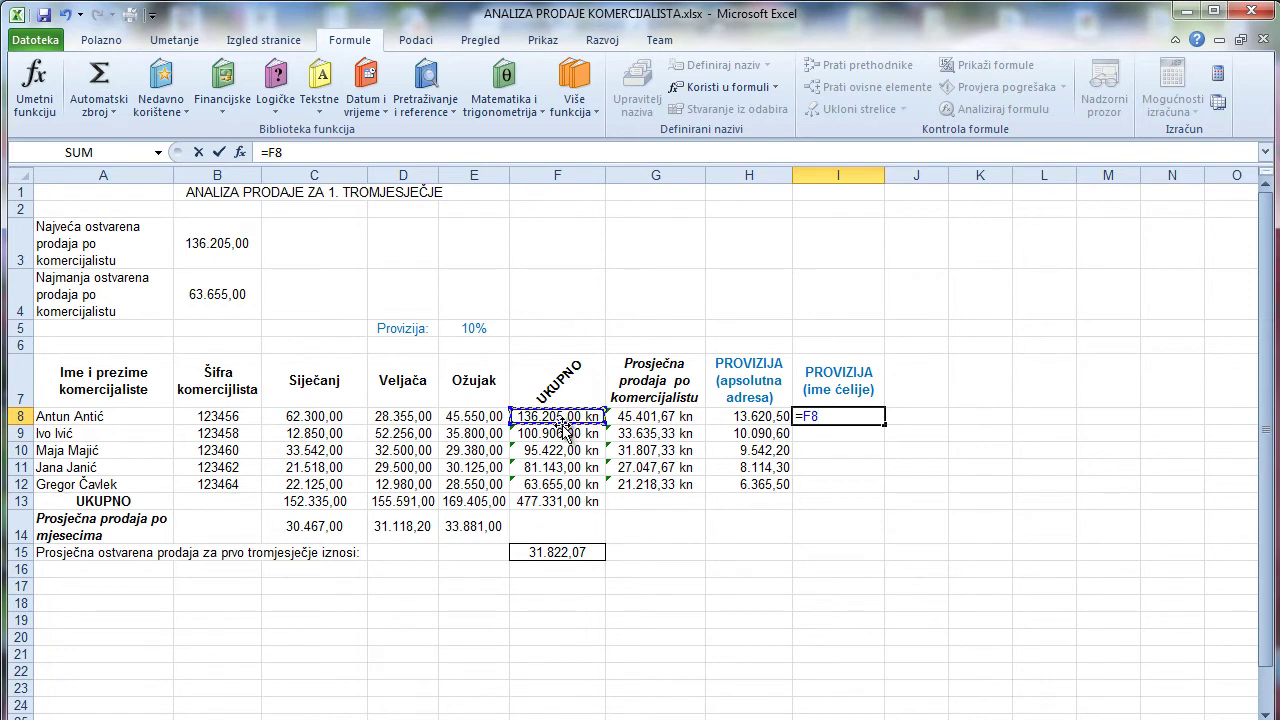
{"action": "type", "text": "*"}
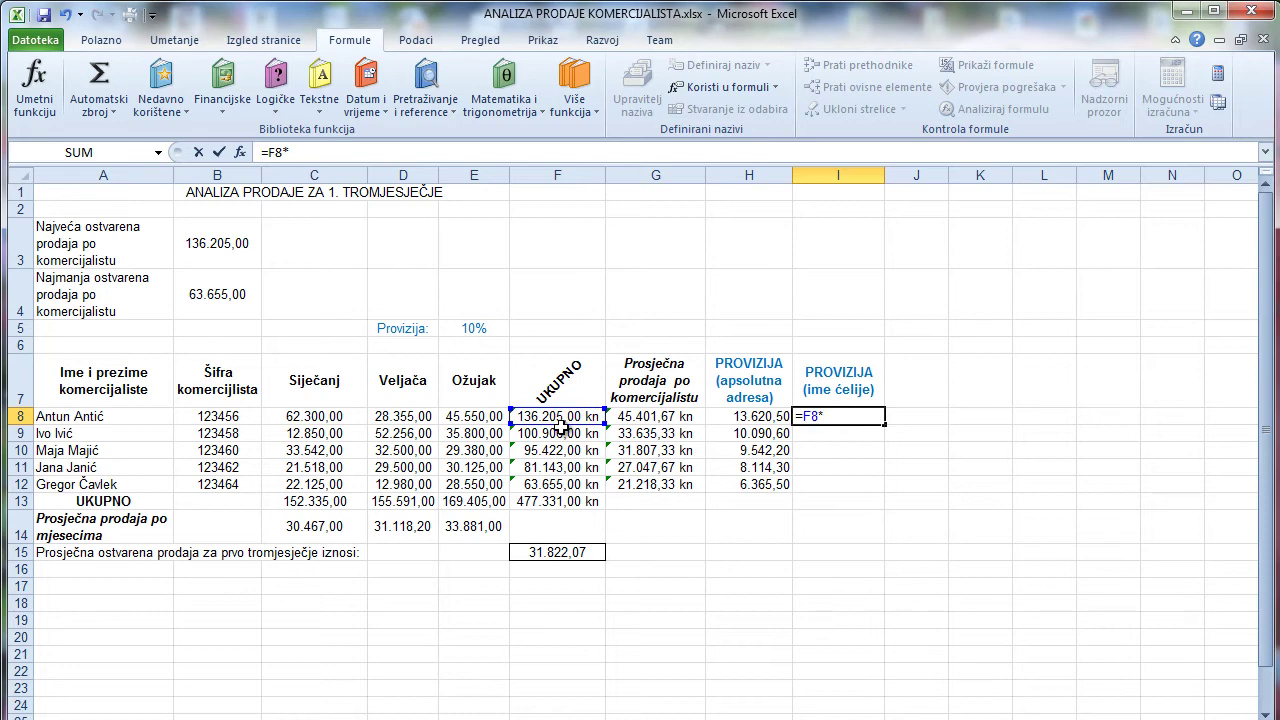
{"action": "type", "text": "provizij"}
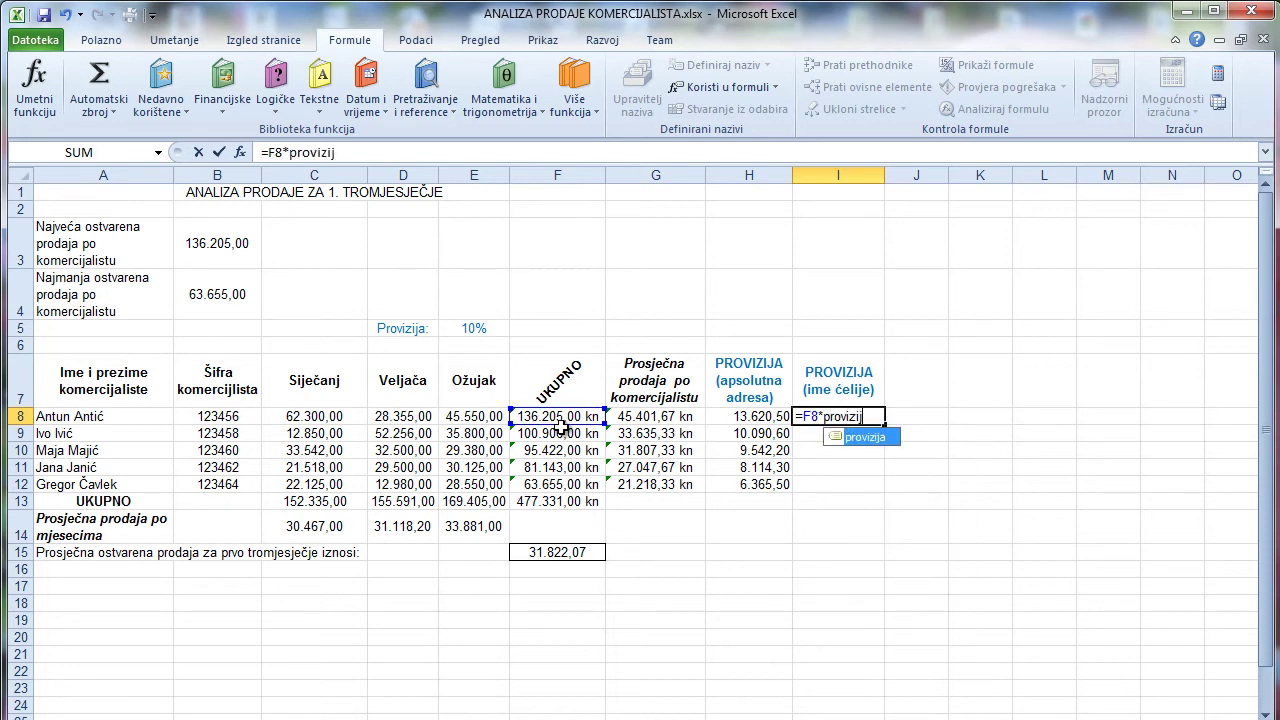
{"action": "type", "text": "a"}
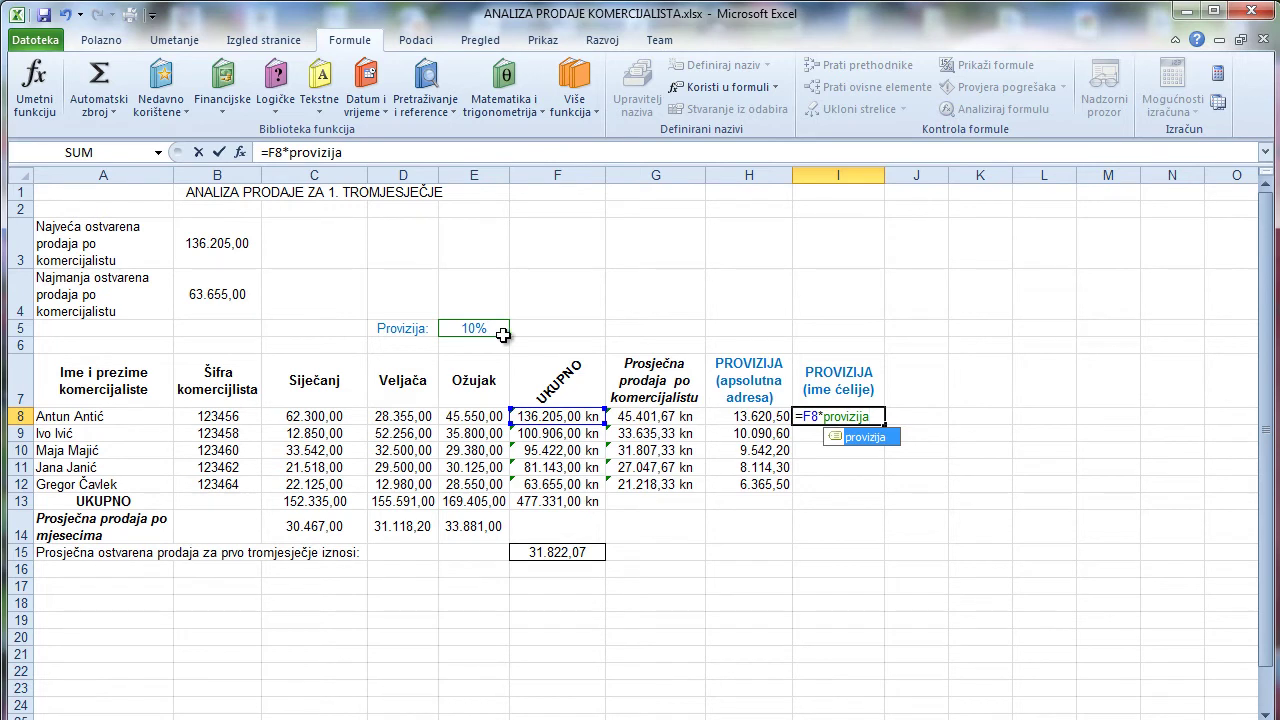
{"action": "left_click", "coordinate": [219, 152]}
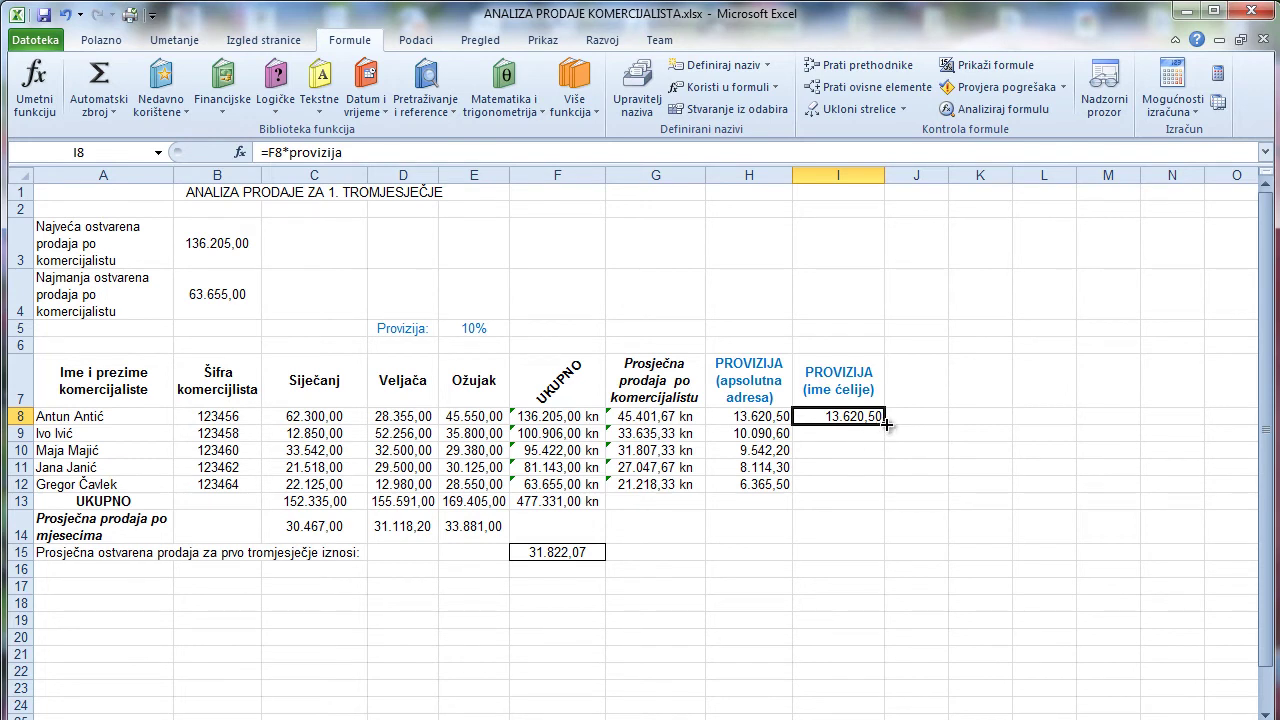
{"action": "left_click_drag", "start_coordinate": [886, 426], "coordinate": [884, 488]}
{"action": "left_click", "coordinate": [869, 519]}
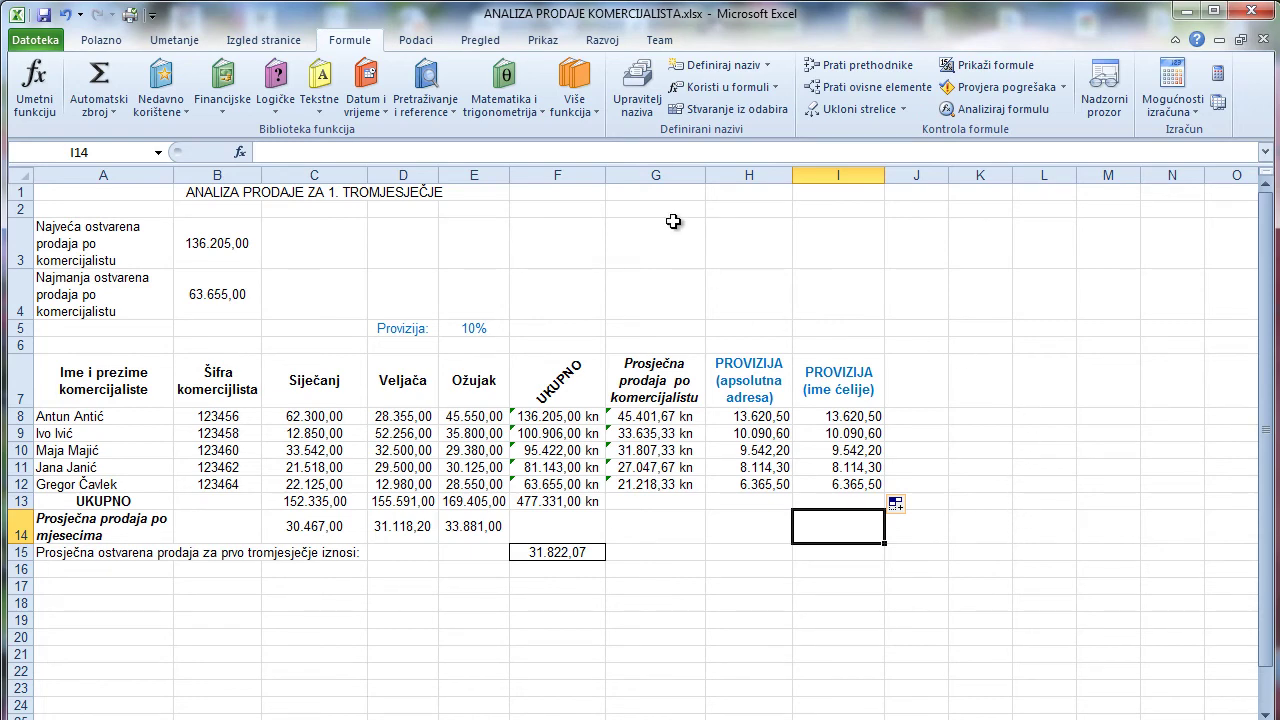
{"action": "left_click", "coordinate": [641, 104]}
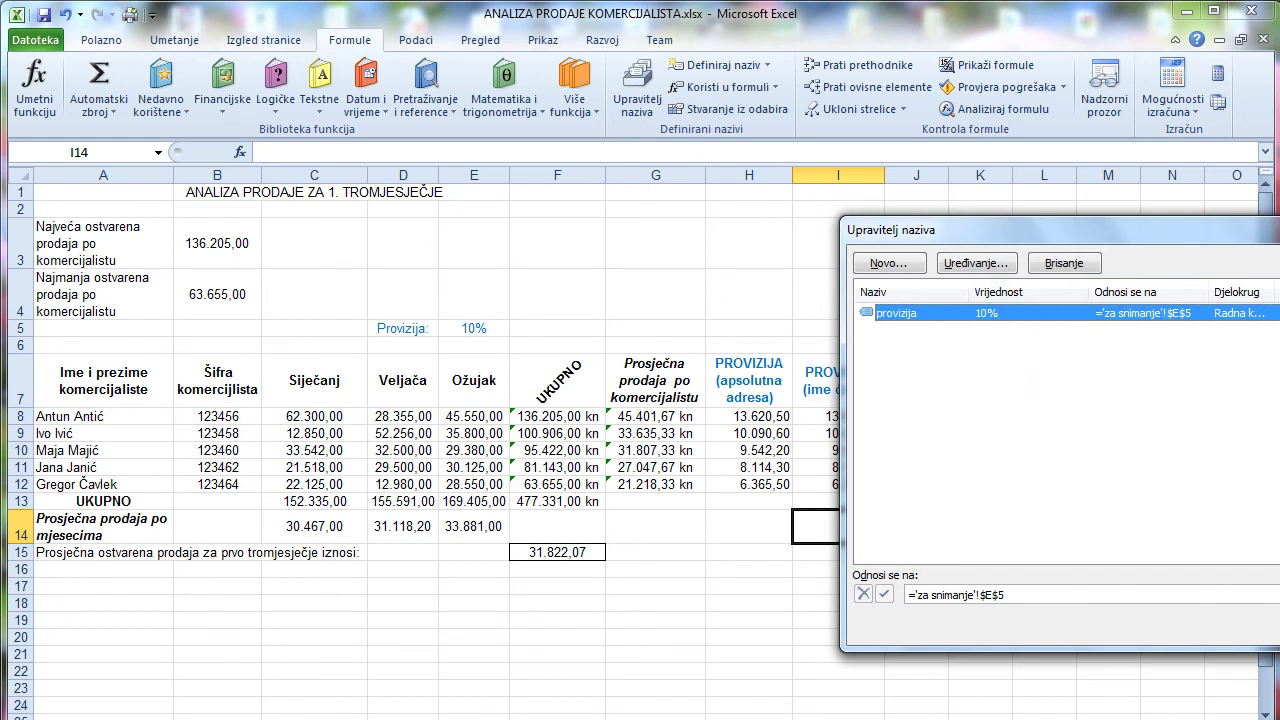
{"action": "key", "text": "Escape"}
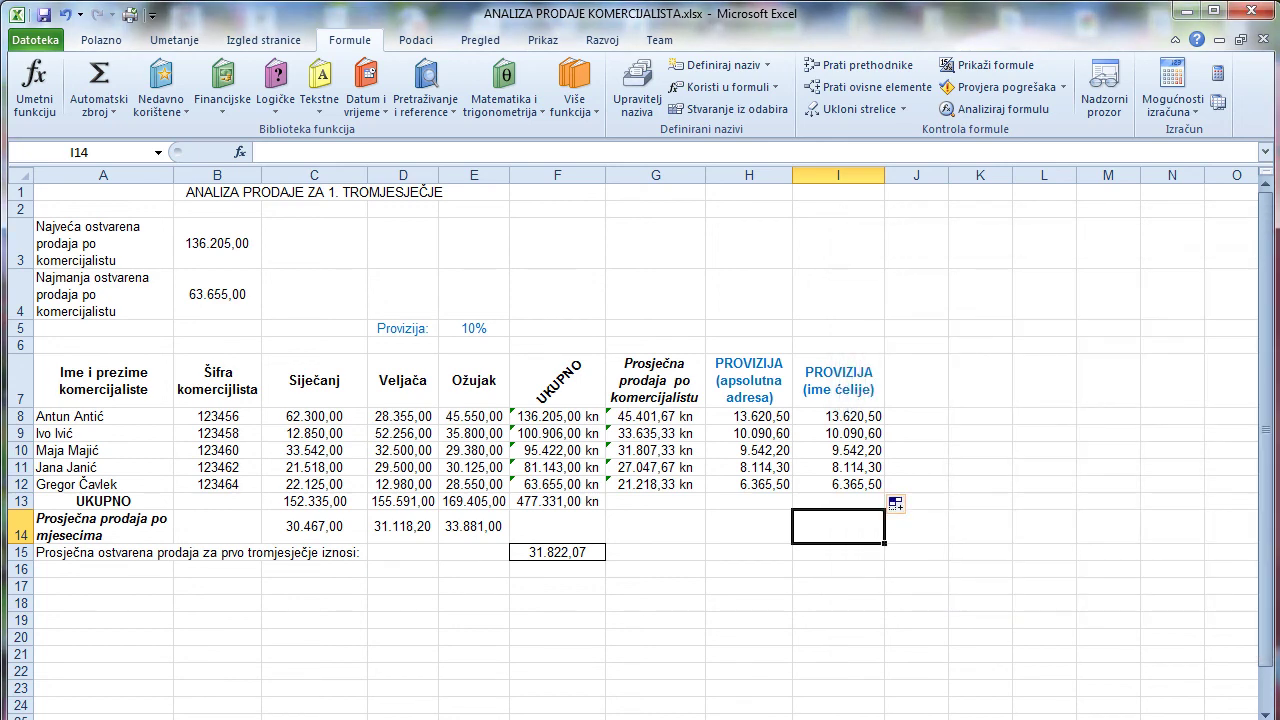